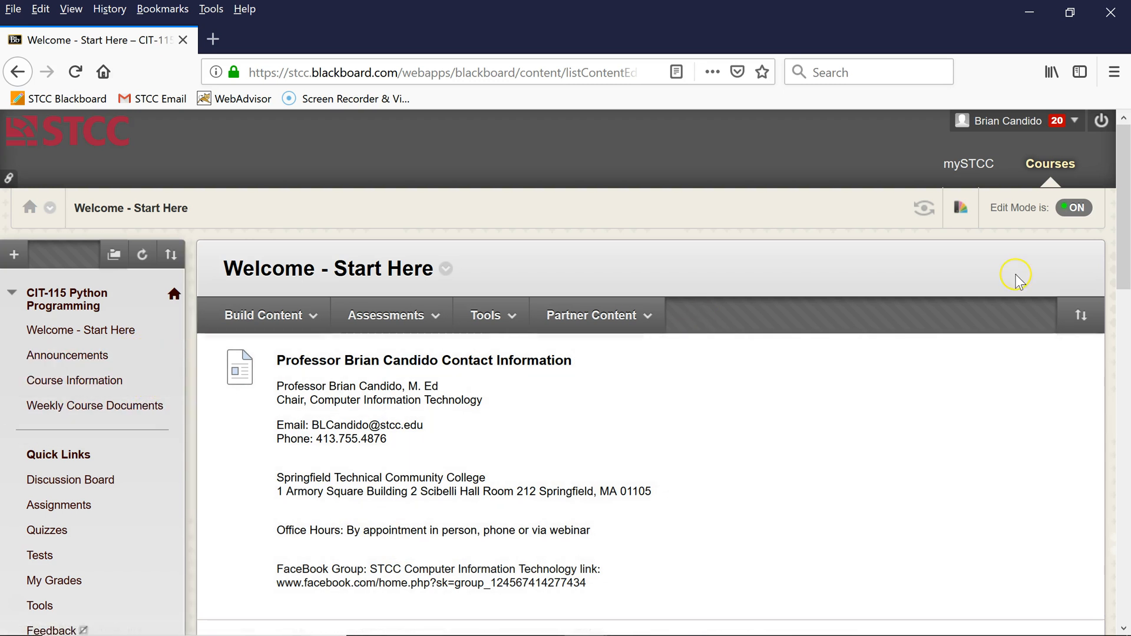
left_click_drag(1124, 229, 1124, 350)
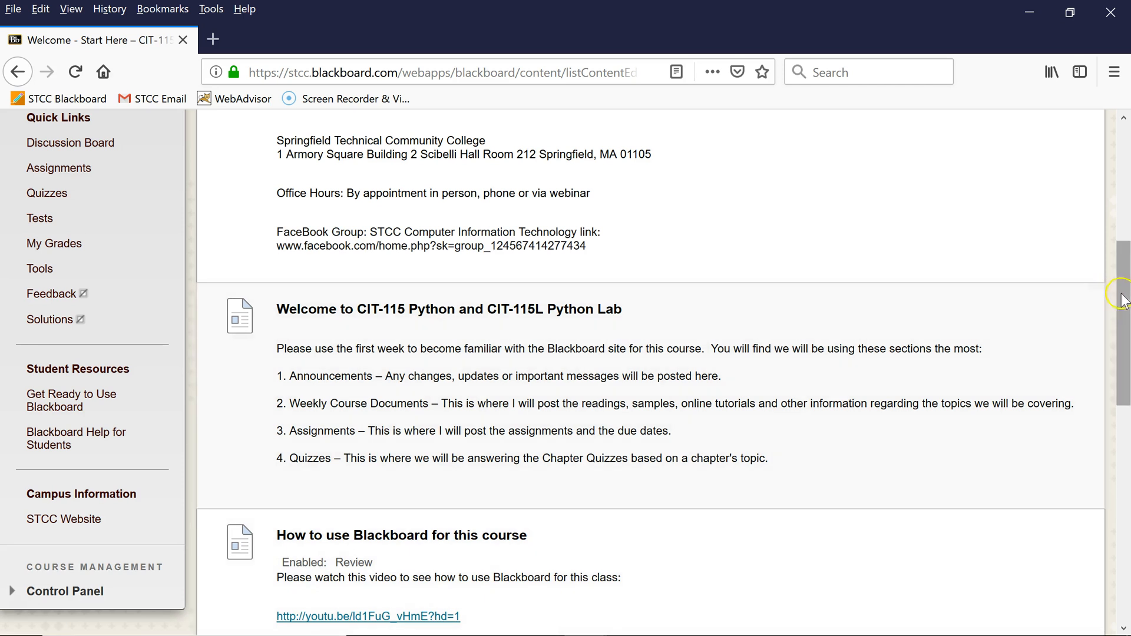
left_click_drag(1126, 296, 1126, 124)
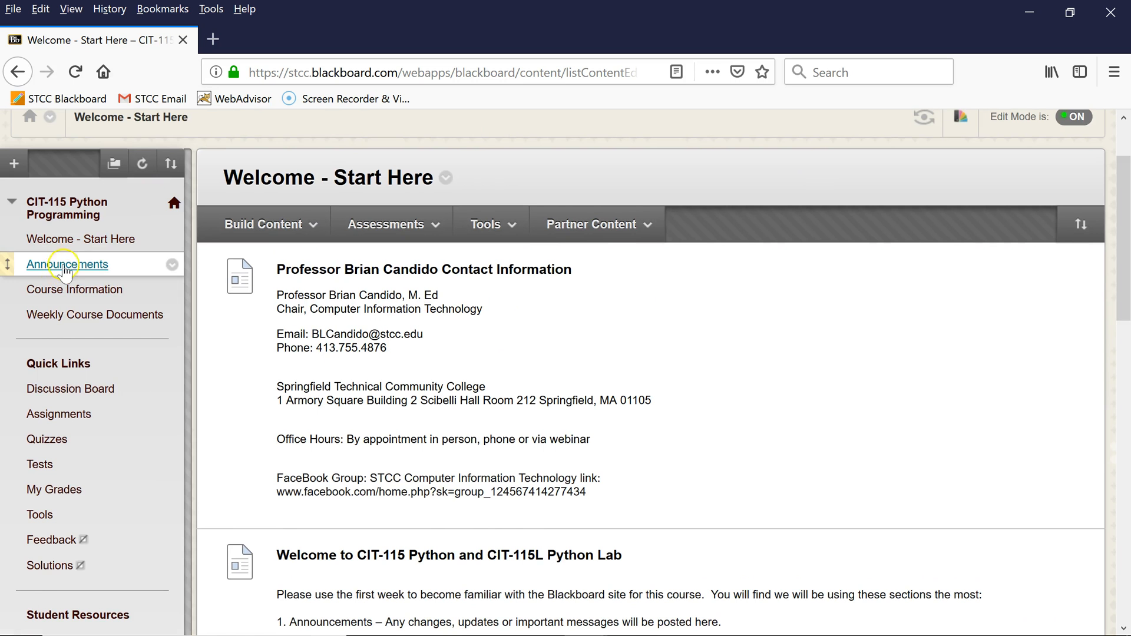
Show the CIT-115 Python course Announcements from the left course menu
left_click(68, 264)
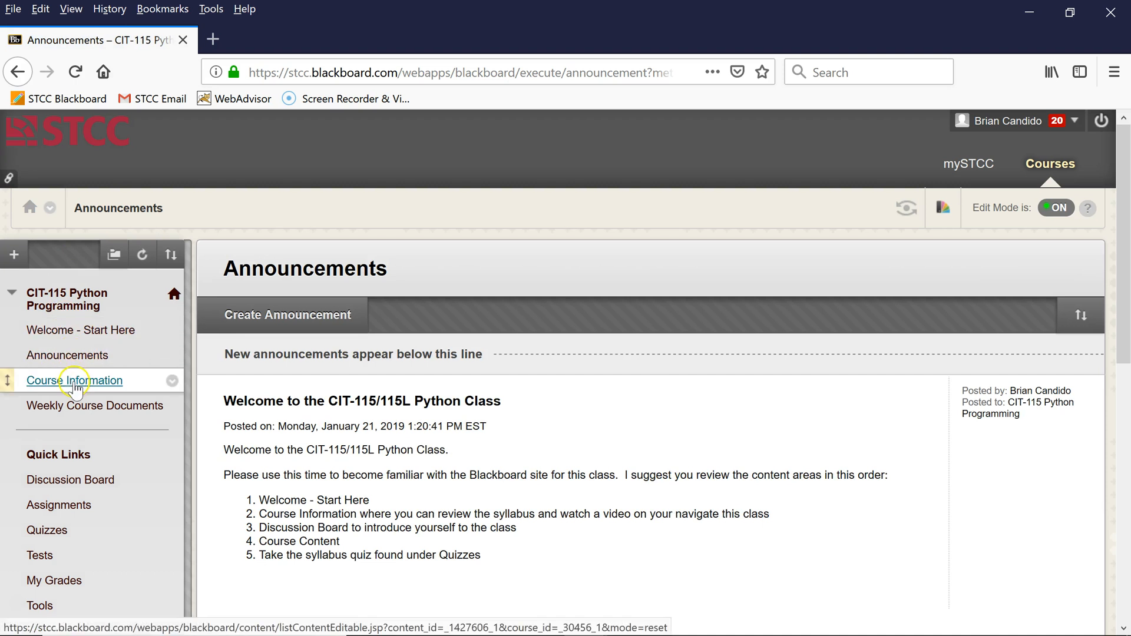
Show the Course Information page with the syllabus attachment and course-purpose item
left_click(75, 381)
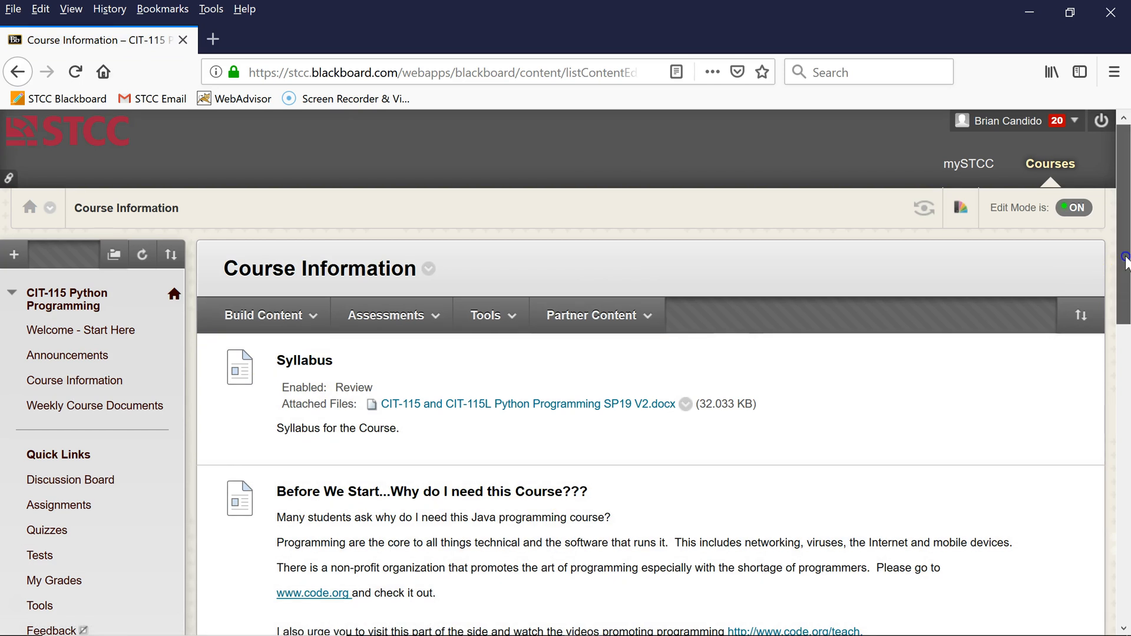
left_click_drag(1125, 258, 1120, 445)
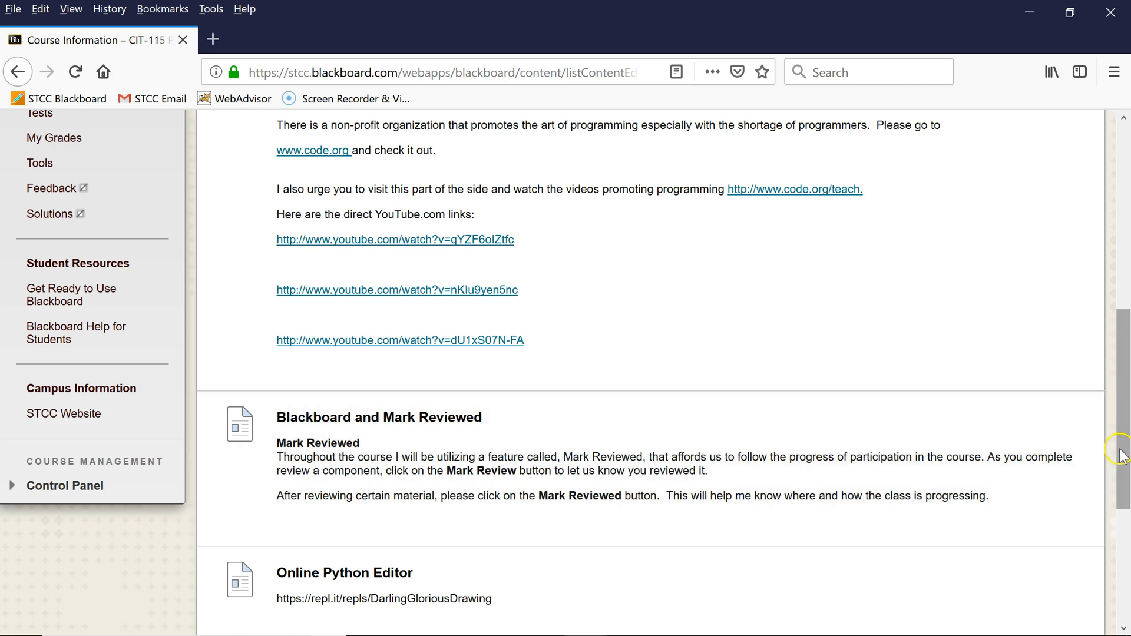
left_click_drag(1121, 453, 1118, 515)
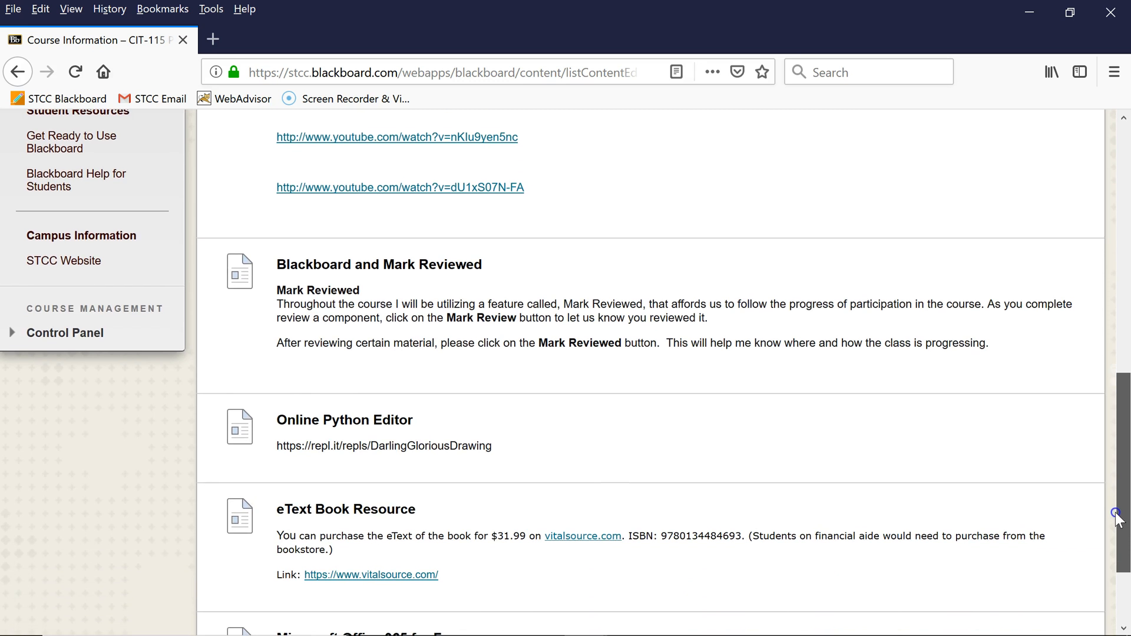
mouse_move(1039, 457)
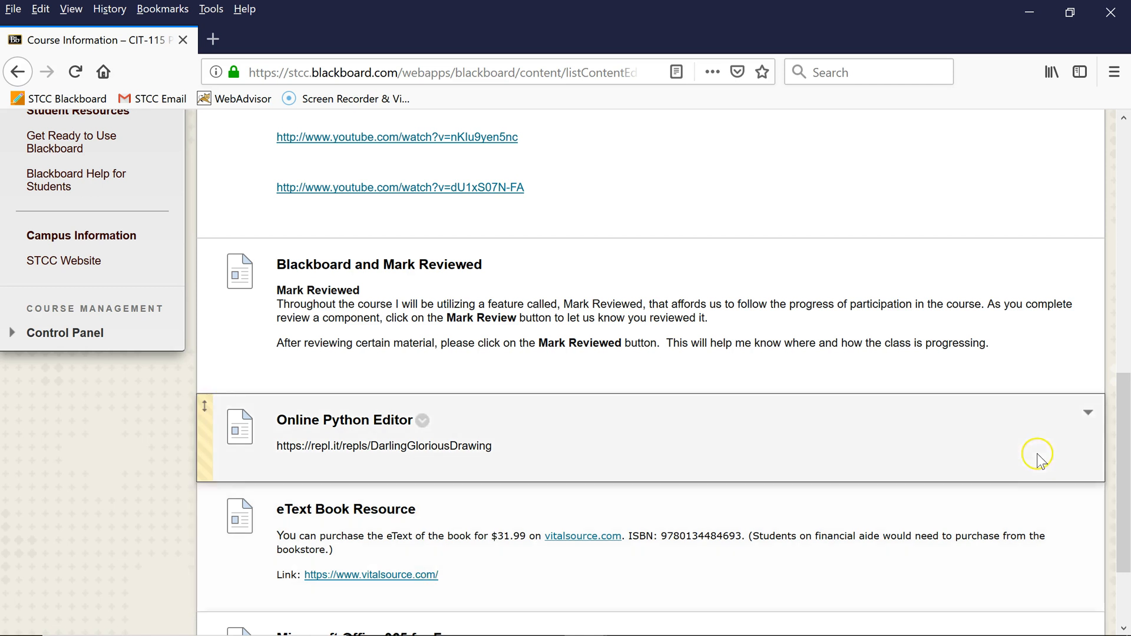
left_click_drag(1125, 416, 1126, 482)
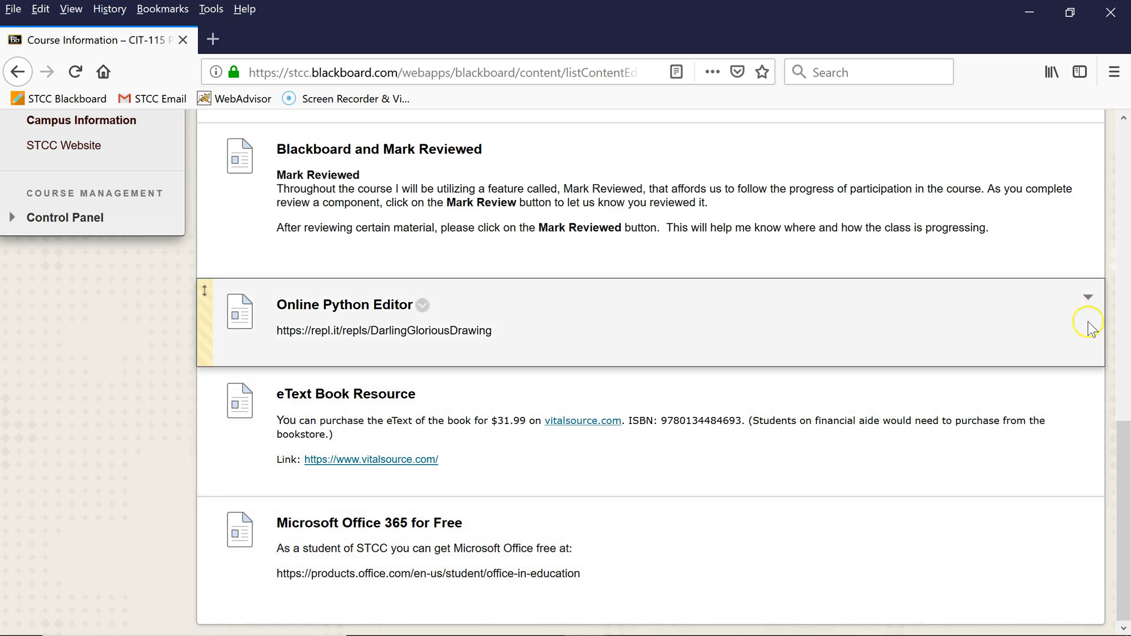
left_click_drag(1125, 445, 1127, 212)
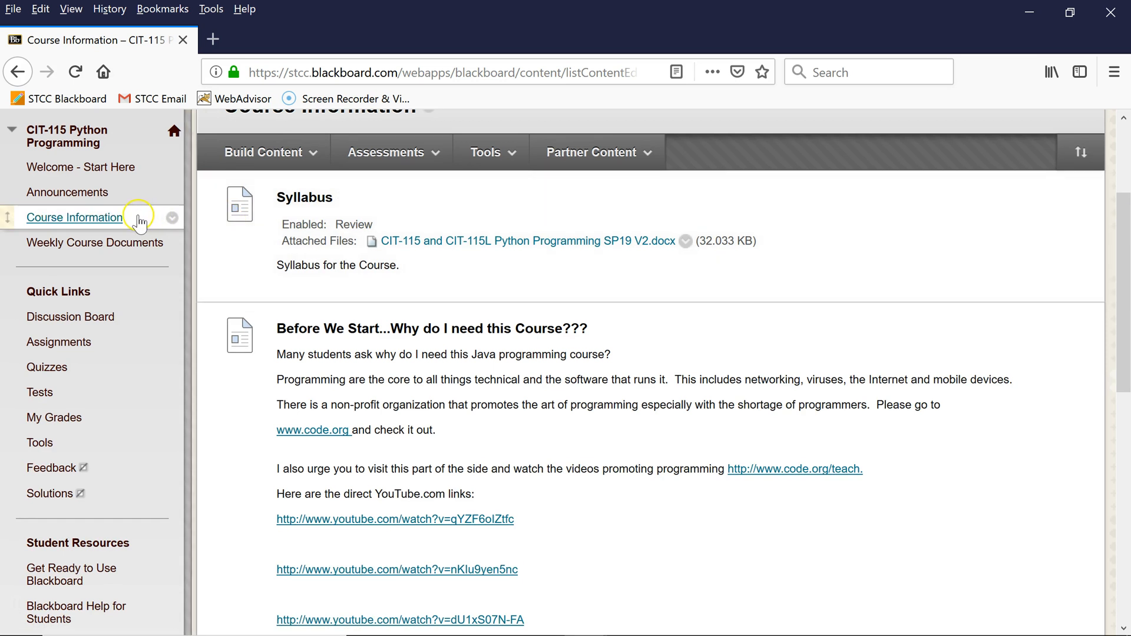
scroll(98, 203, "up", 5)
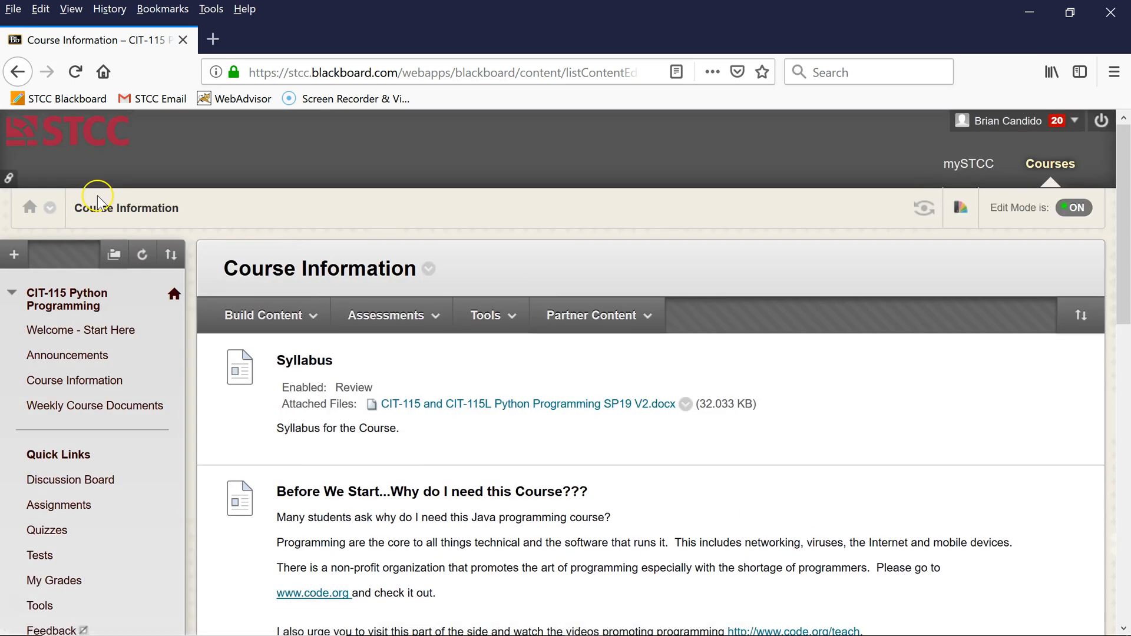
Show Weekly Course Documents in student view with Edit Mode off, through the Week 1 item
left_click(88, 407)
left_click(961, 208)
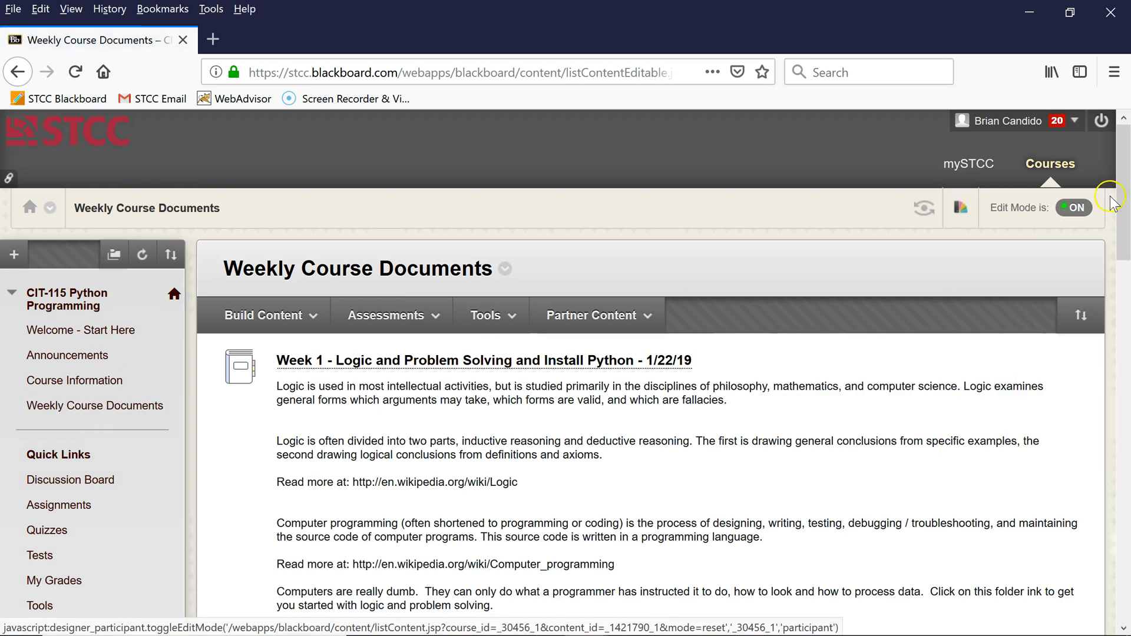
left_click_drag(1124, 204, 1124, 243)
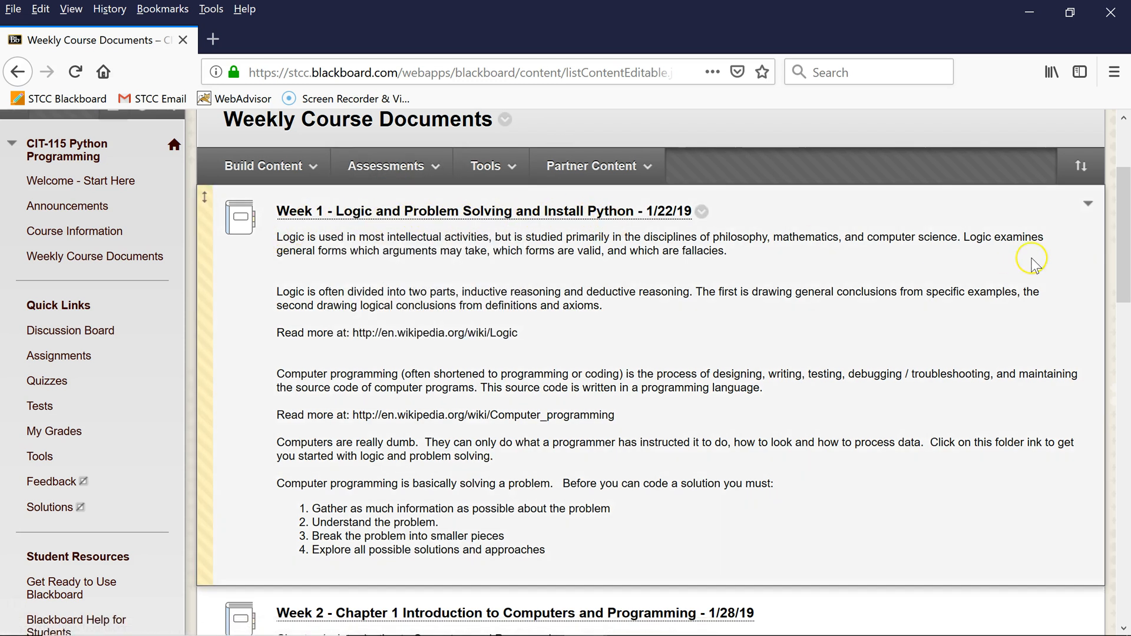
mouse_move(1125, 261)
left_mouse_down()
mouse_move(1124, 314)
mouse_move(1124, 285)
left_mouse_up()
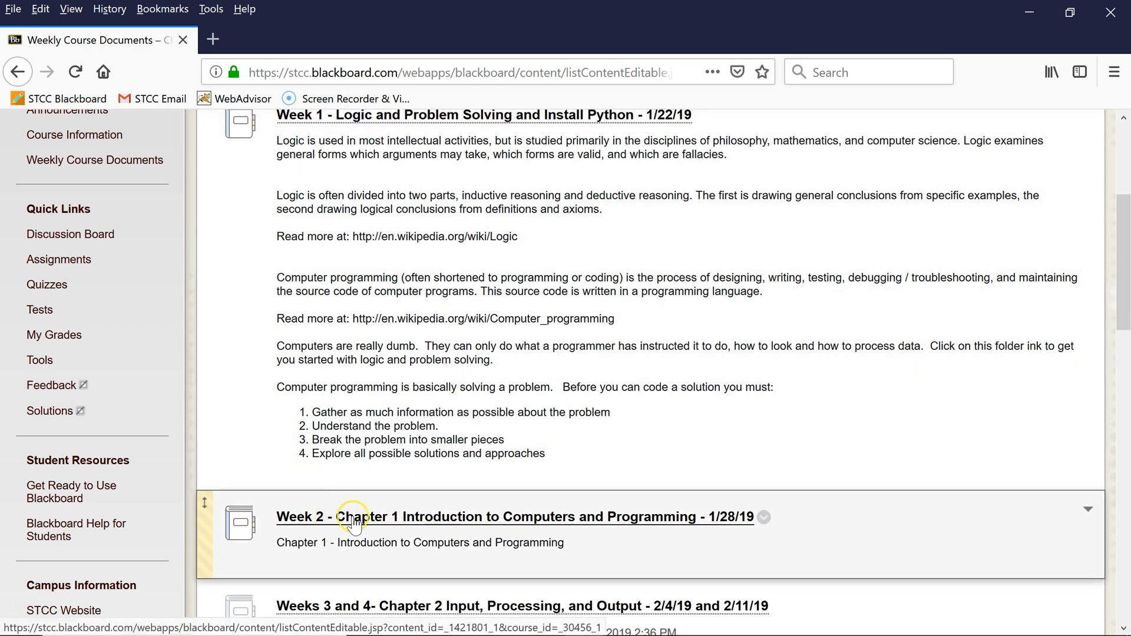
left_click(15, 610)
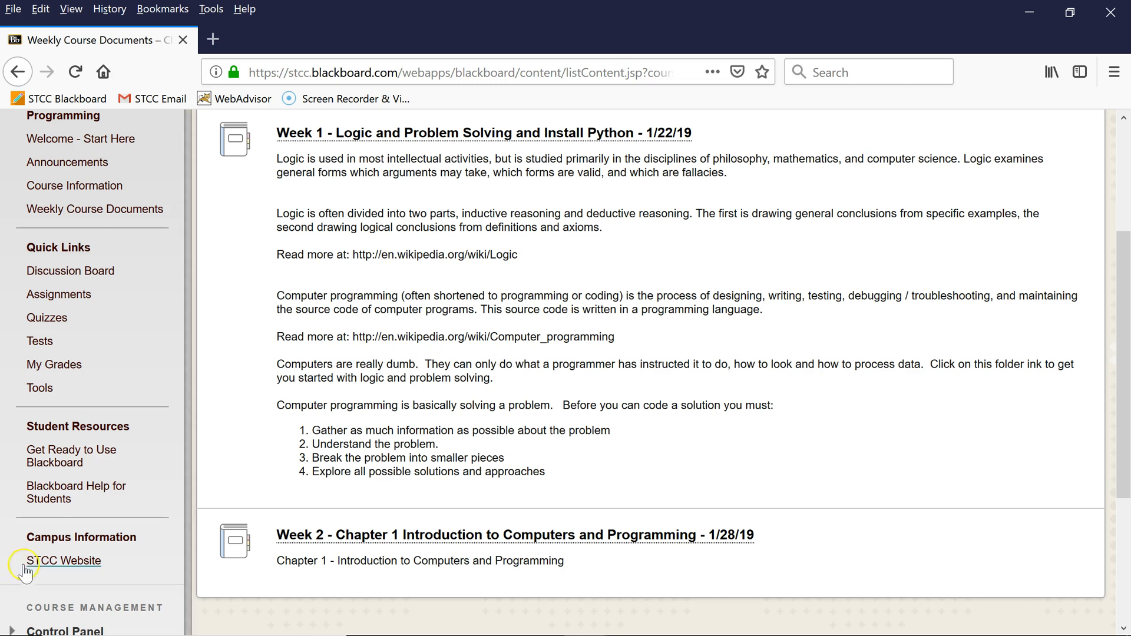
From the Discussion Board, enter the Welcome to CIT-115/115L Python Programming forum
left_click(83, 272)
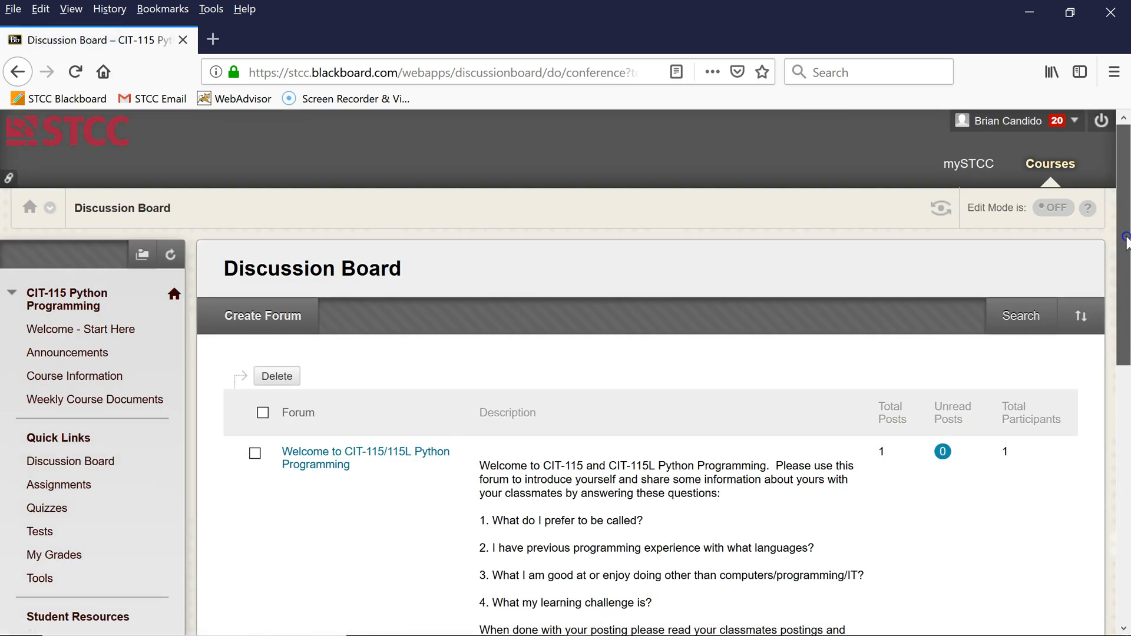
left_click_drag(1124, 239, 1118, 325)
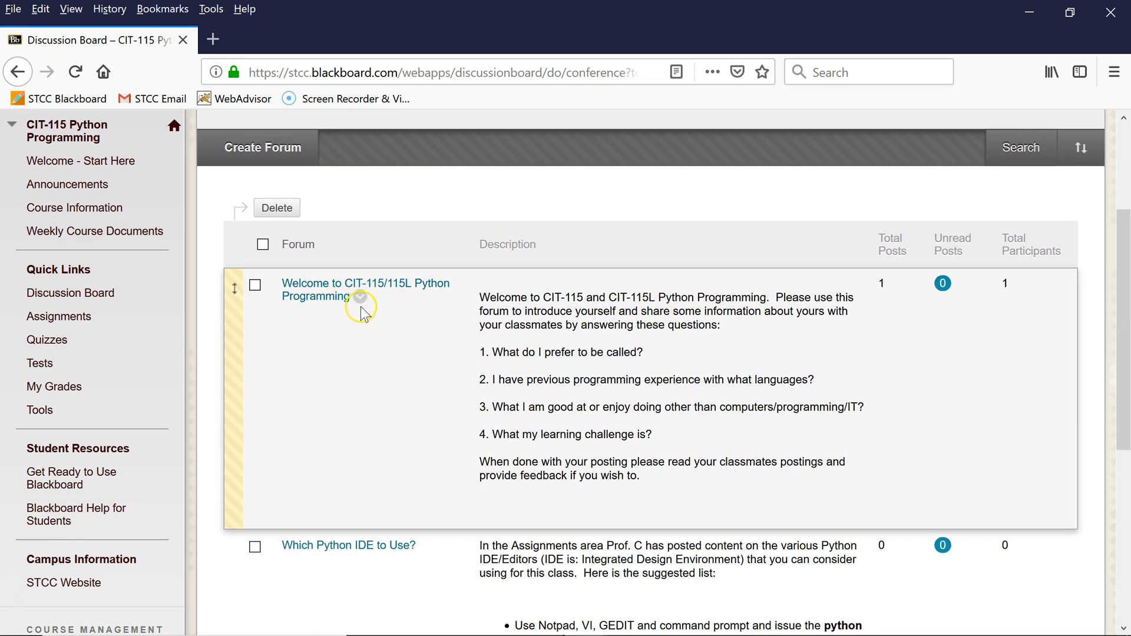
left_click(308, 298)
left_click(320, 292)
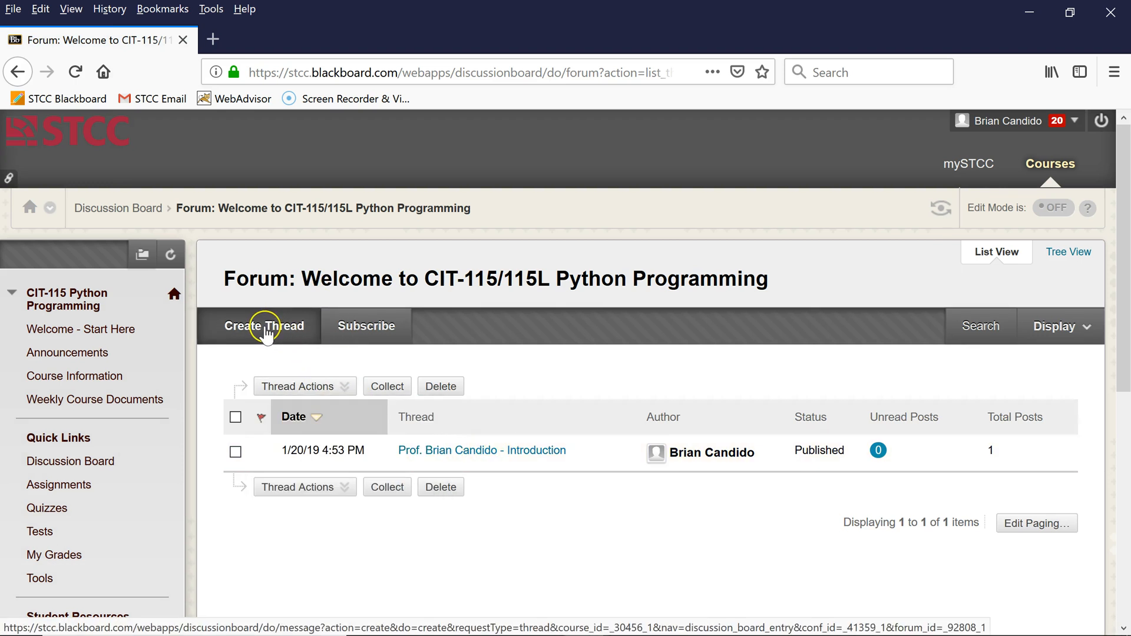
left_click(265, 330)
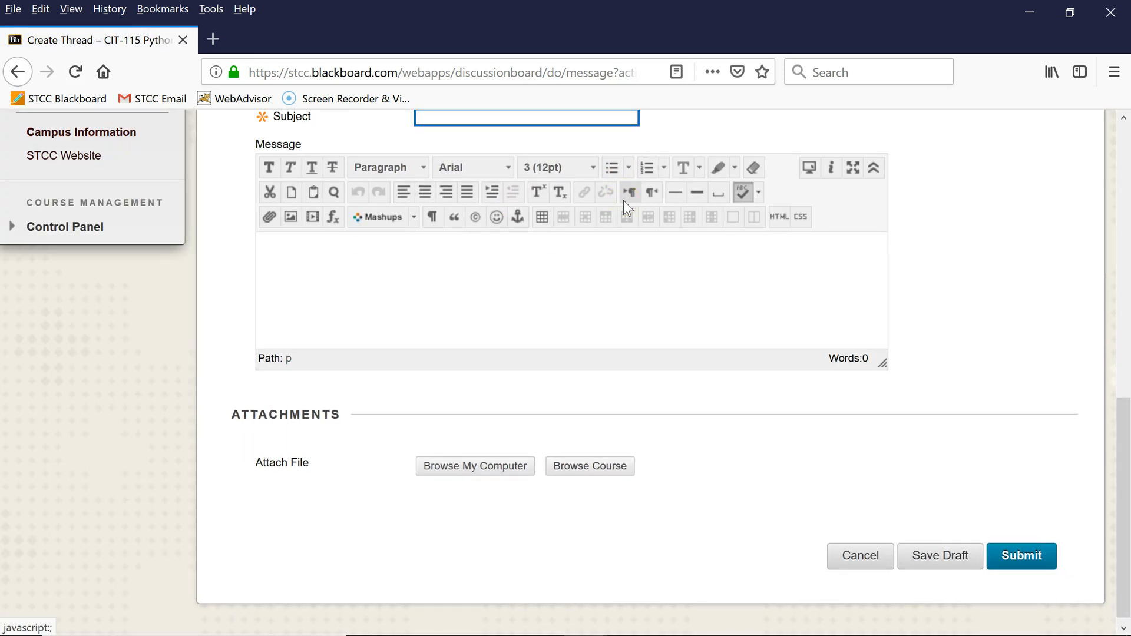
type("Moose Kady")
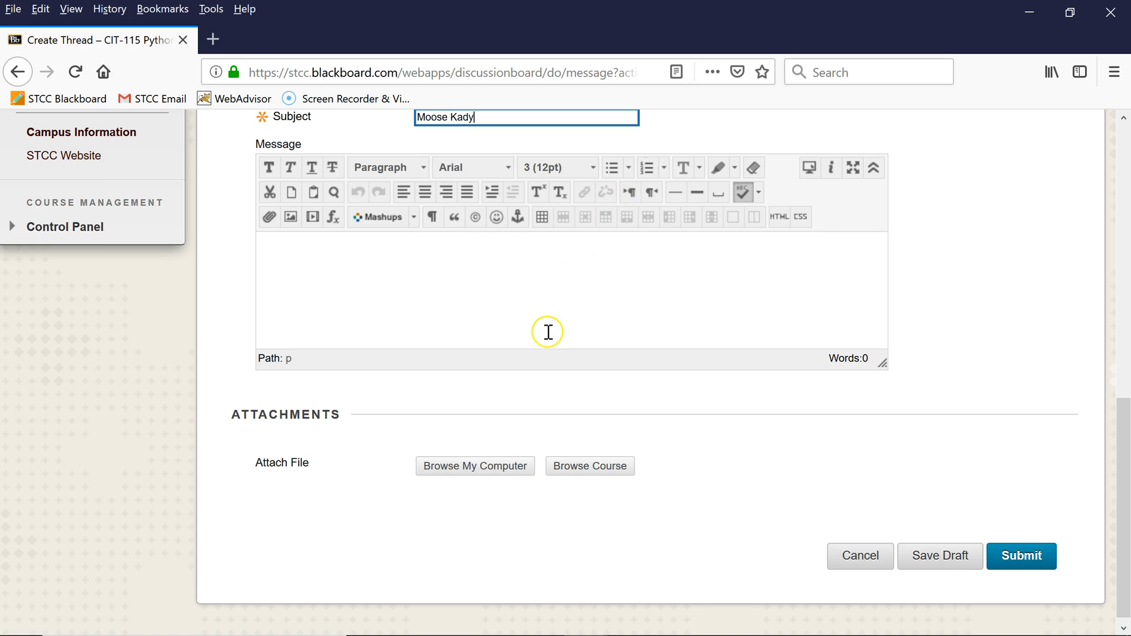
left_click(548, 331)
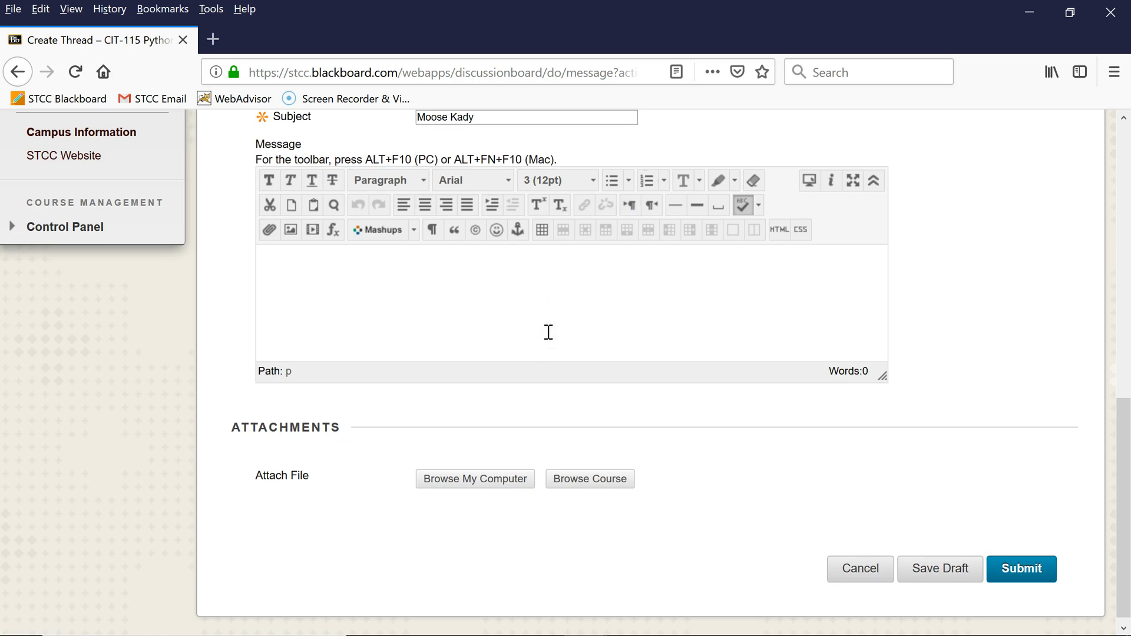
type("I preferred to be called Moose.")
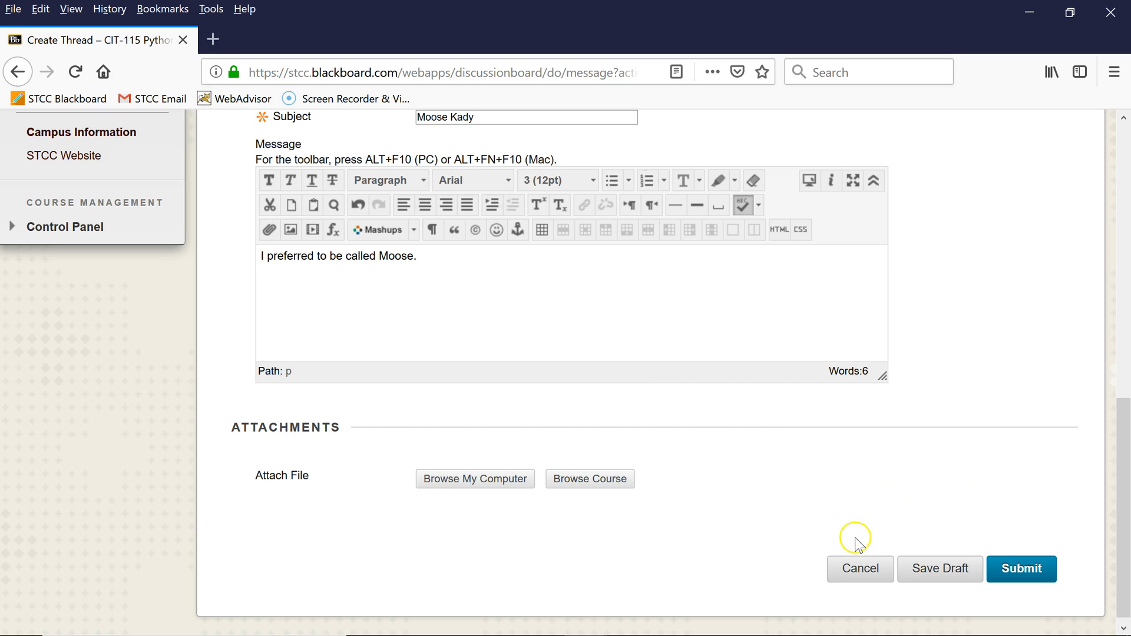
left_click(849, 565)
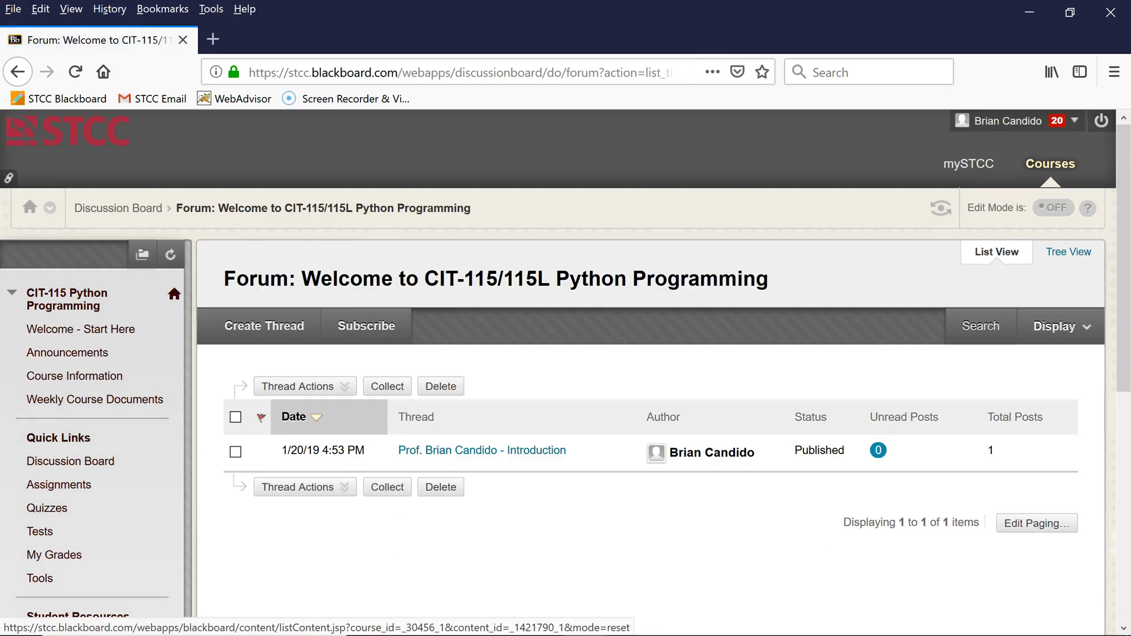
Show the Assignments page listing Install Python and What IDE to Use? items
left_click(56, 486)
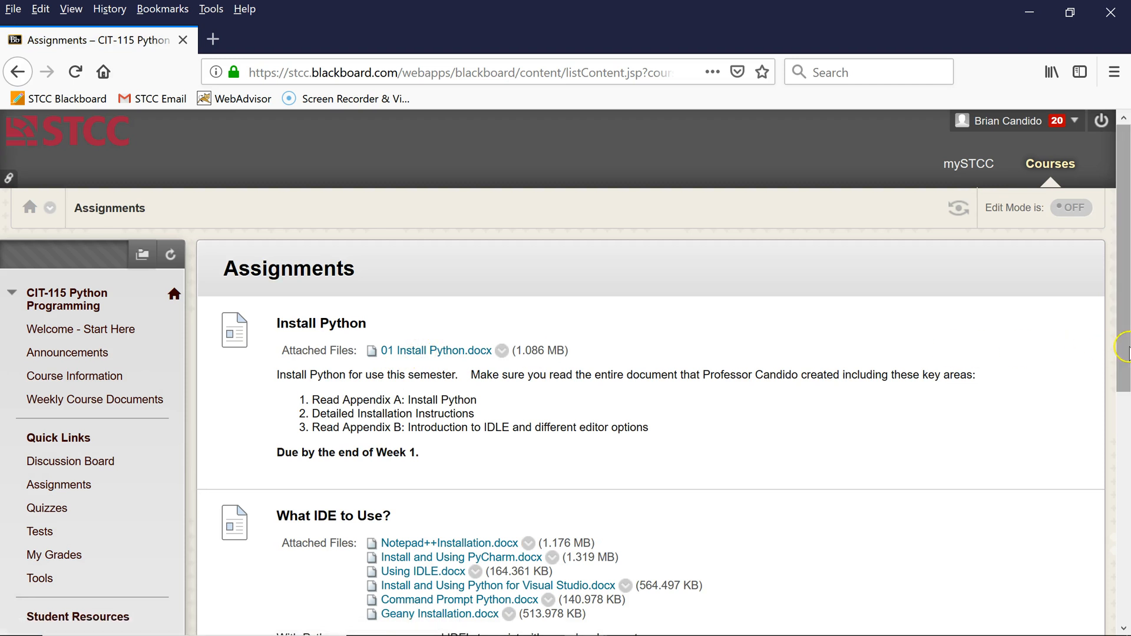
left_click_drag(1124, 352, 1127, 479)
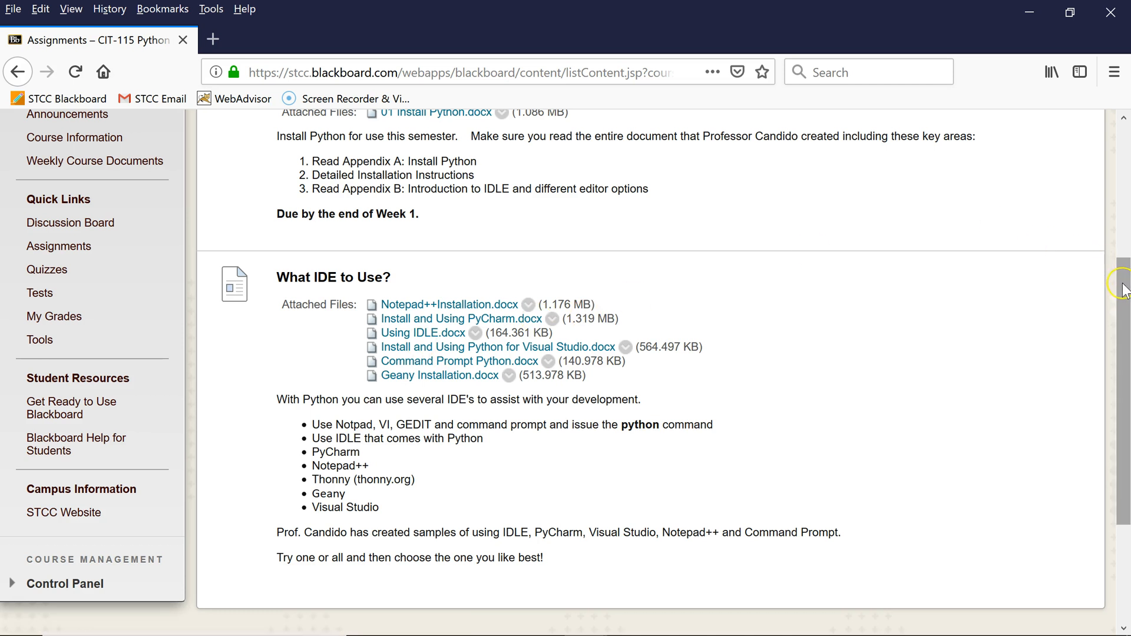
left_click_drag(1122, 289, 1129, 155)
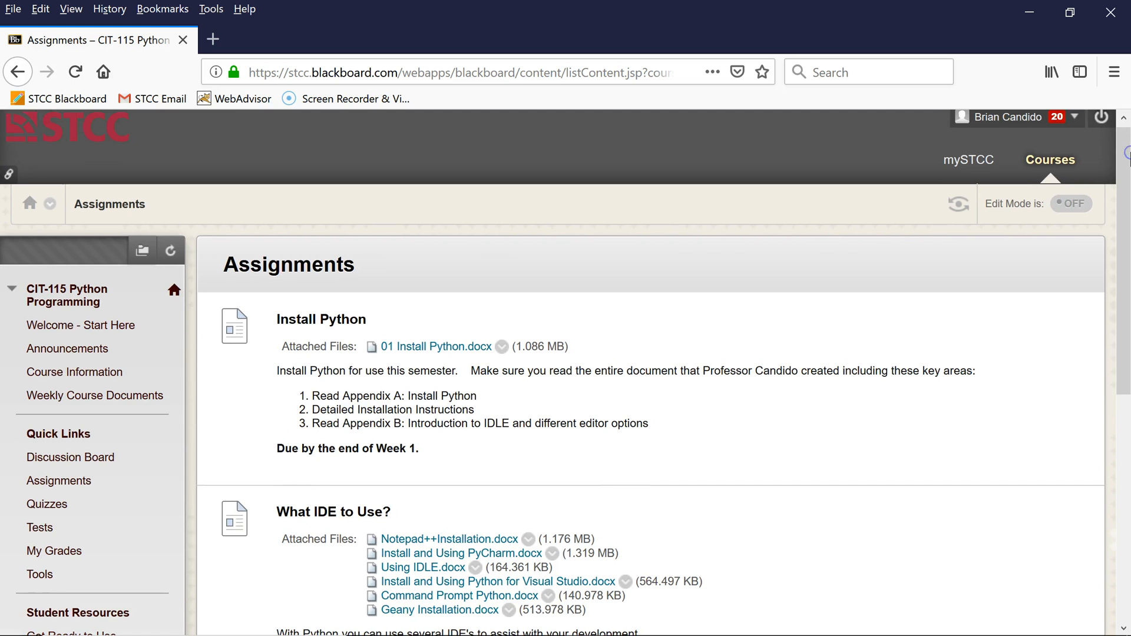